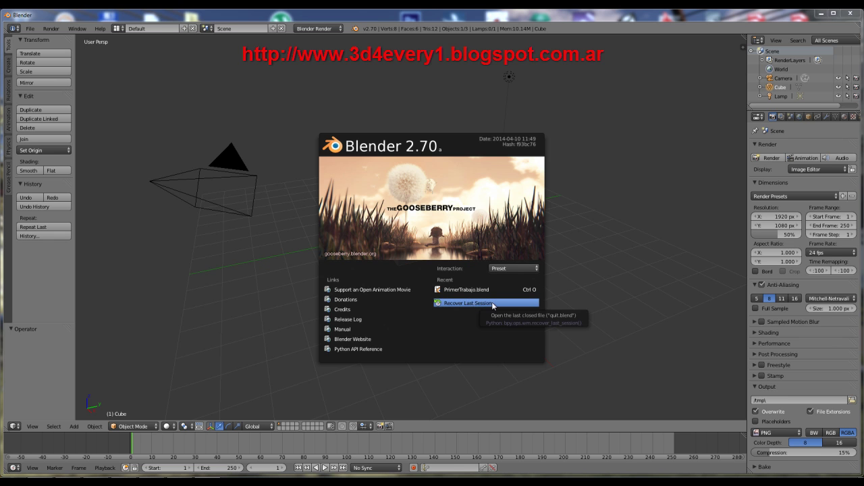
Glance at the Interaction preset choices, then close the splash screen to reveal the default cube.
{"action": "left_click", "coordinate": [514, 268]}
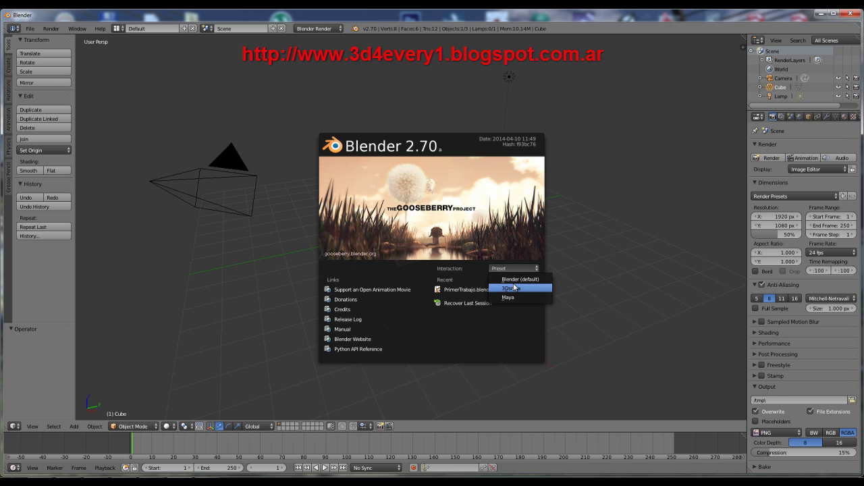
{"action": "left_click", "coordinate": [512, 289]}
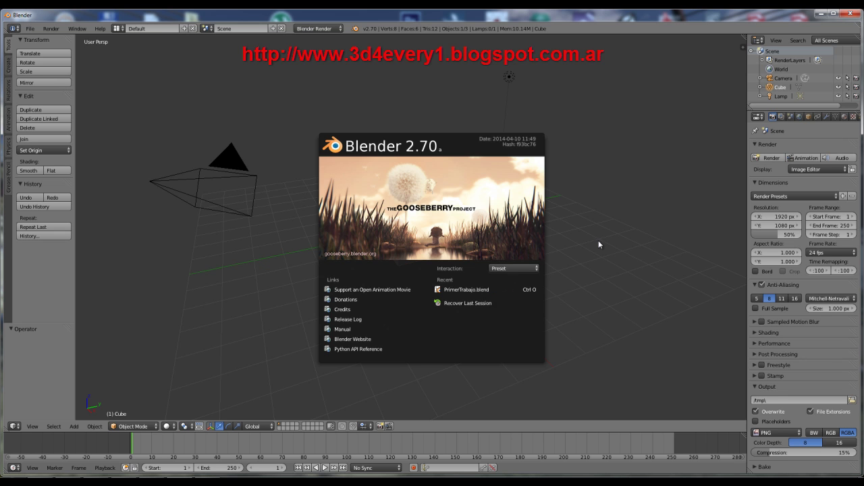
{"action": "left_click", "coordinate": [598, 240]}
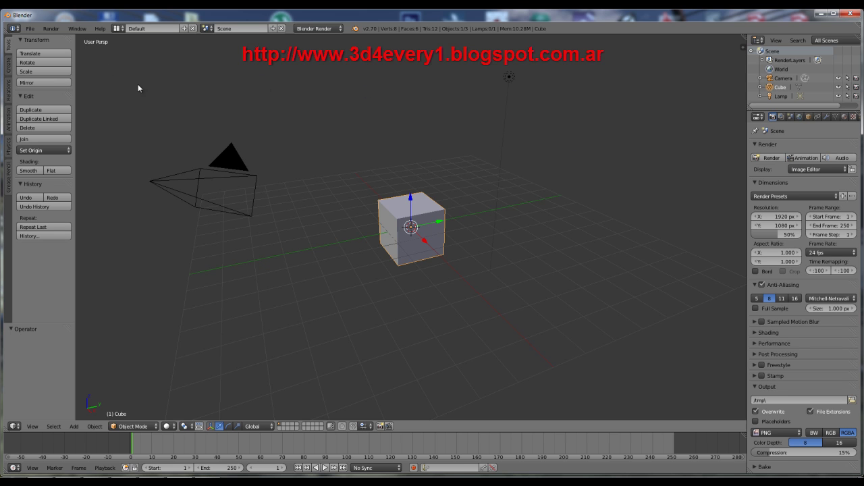
Save the scene via Save As, renaming untitled.blend to prueba.blend in E:\Blender.
{"action": "left_click", "coordinate": [31, 28]}
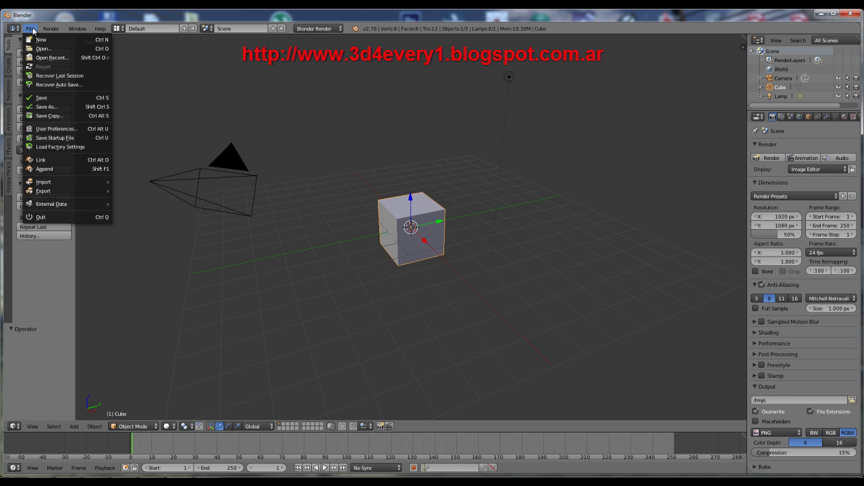
{"action": "left_click", "coordinate": [55, 106]}
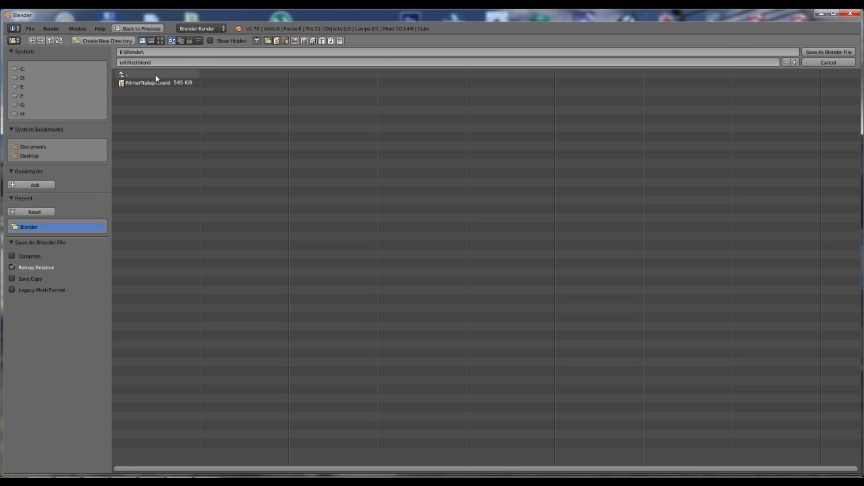
{"action": "left_click", "coordinate": [127, 63]}
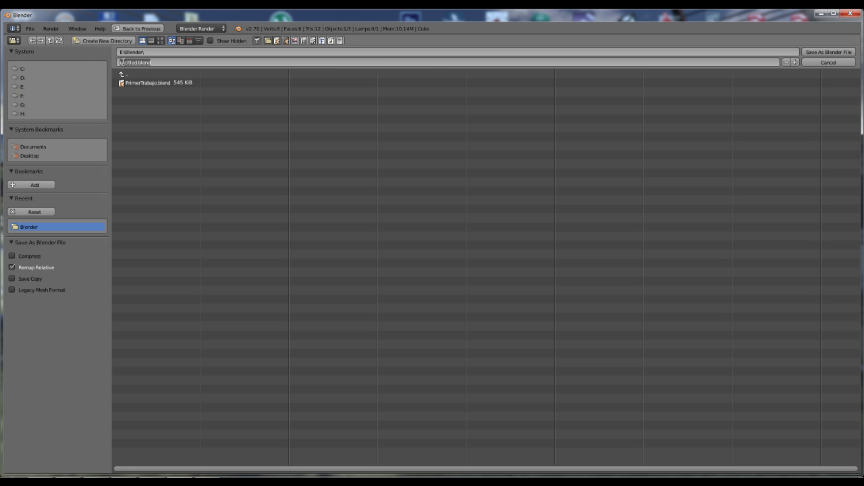
{"action": "double_click", "coordinate": [137, 63]}
{"action": "type", "text": "prueba"}
{"action": "left_click", "coordinate": [822, 51]}
{"action": "left_click", "coordinate": [822, 52]}
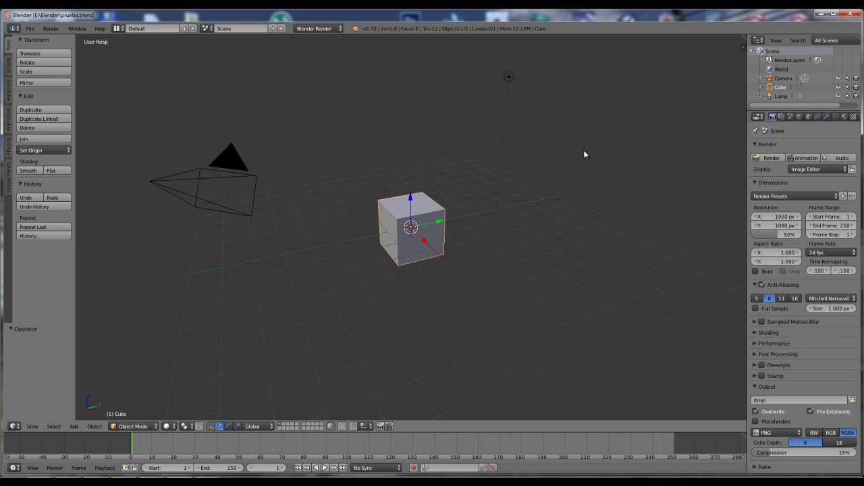
Open prueba.blend from E:\Blender, then check the recently opened files list.
{"action": "left_click", "coordinate": [31, 30]}
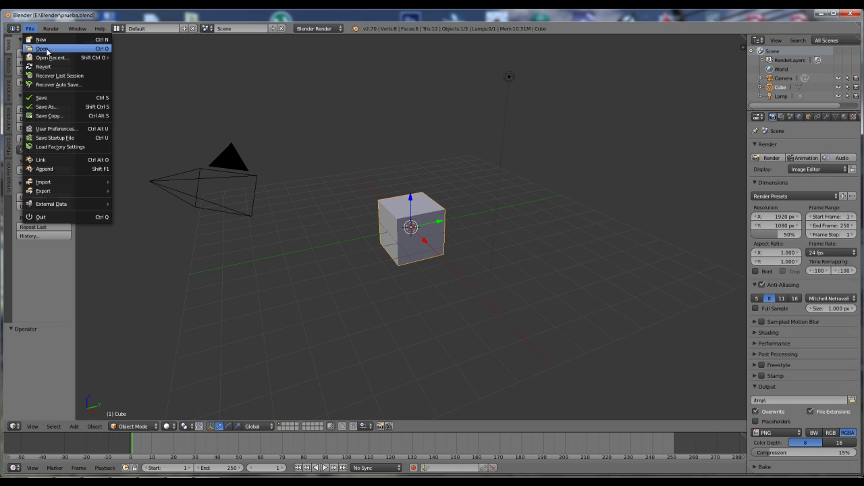
{"action": "left_click", "coordinate": [45, 49]}
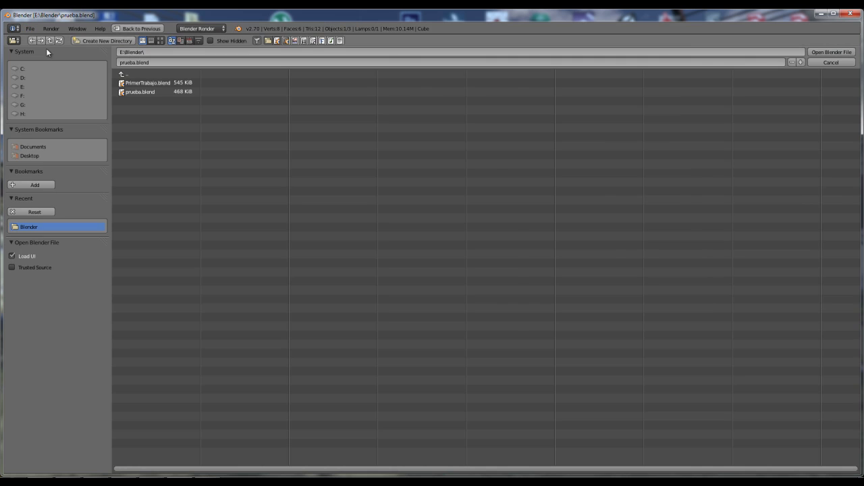
{"action": "left_click", "coordinate": [133, 93]}
{"action": "left_click", "coordinate": [813, 52]}
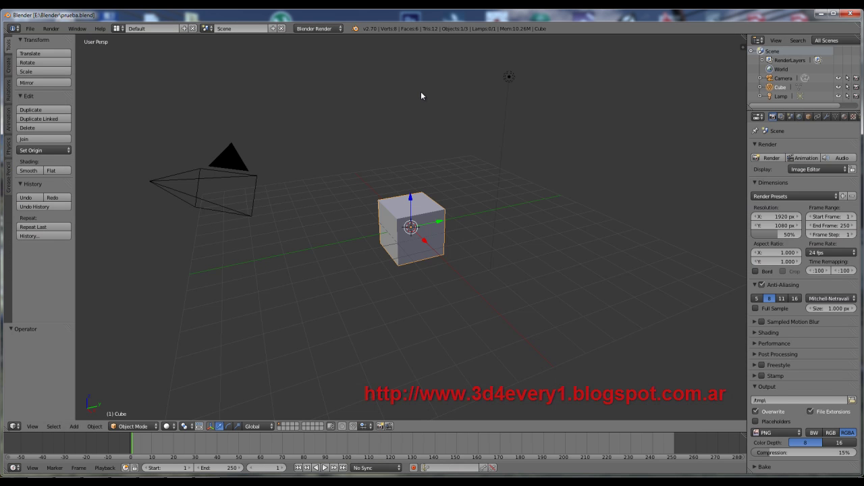
{"action": "left_click", "coordinate": [29, 28]}
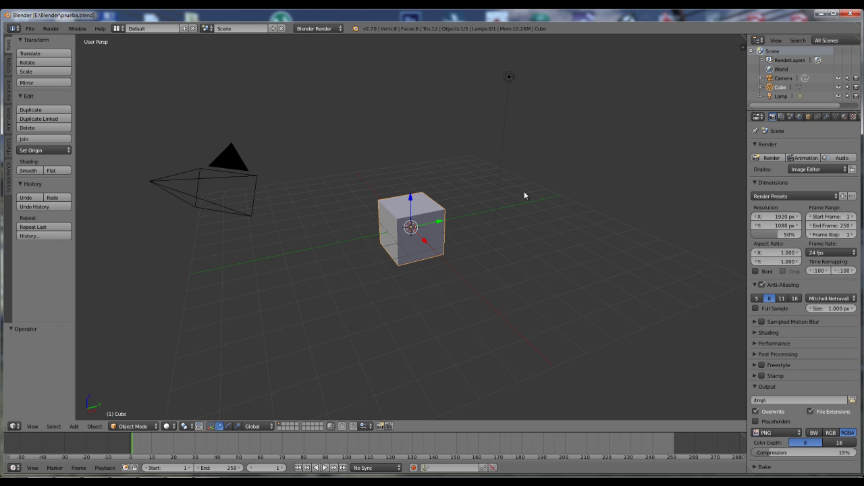
Save prueba.blend in place with File > Save, then reopen and close the File menu.
{"action": "left_click", "coordinate": [30, 29]}
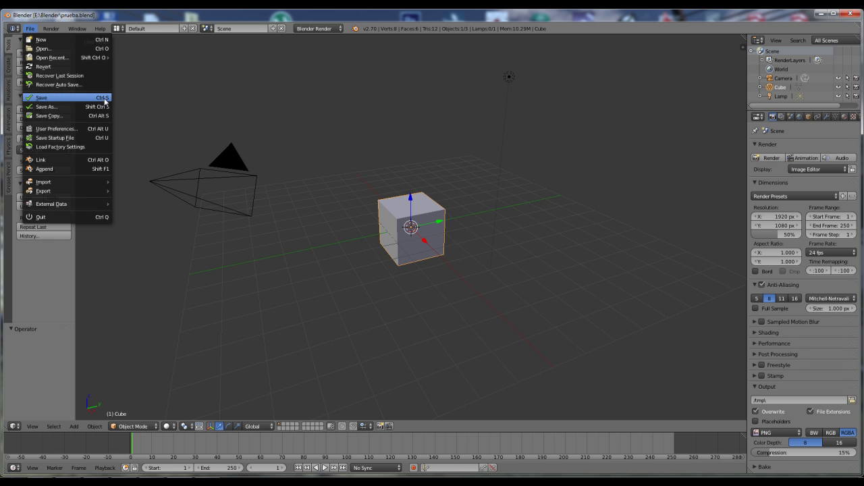
{"action": "left_click", "coordinate": [104, 97]}
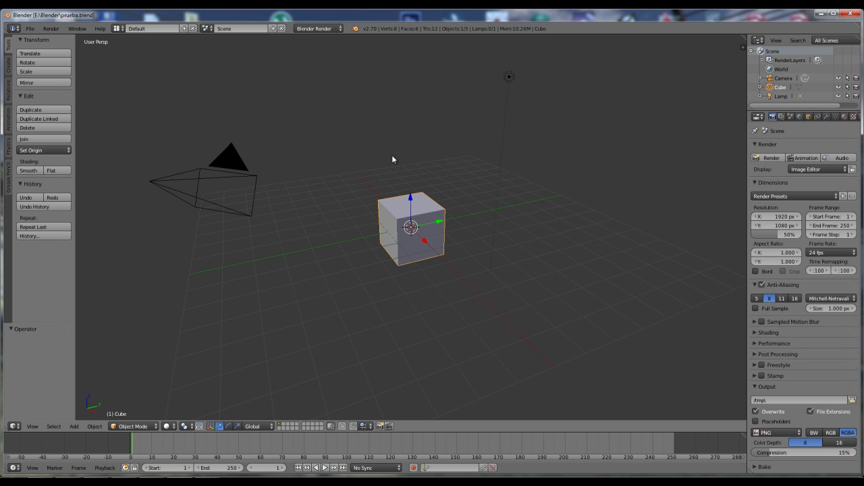
{"action": "left_click", "coordinate": [29, 28]}
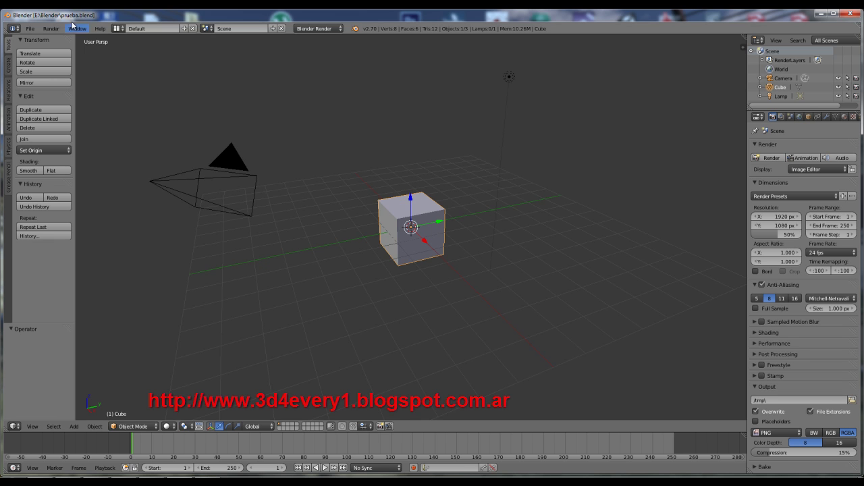
{"action": "left_click", "coordinate": [31, 29]}
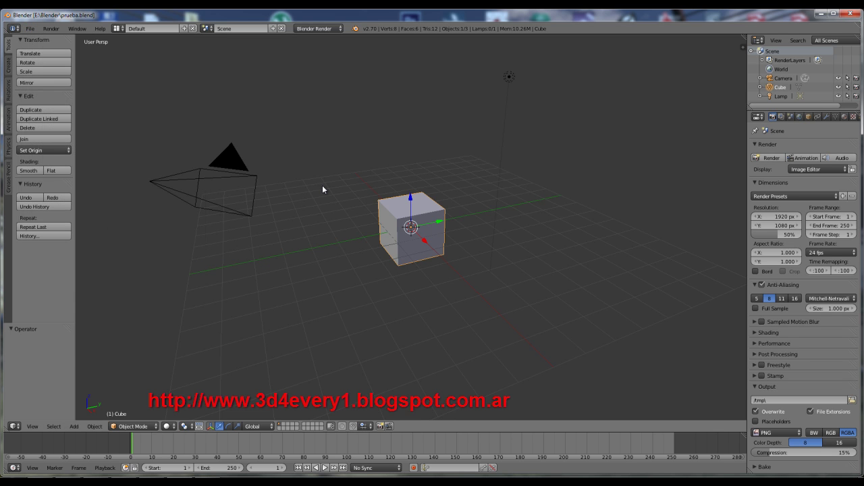
Deselect all objects with A so the cube is no longer selected.
{"action": "key", "text": "a"}
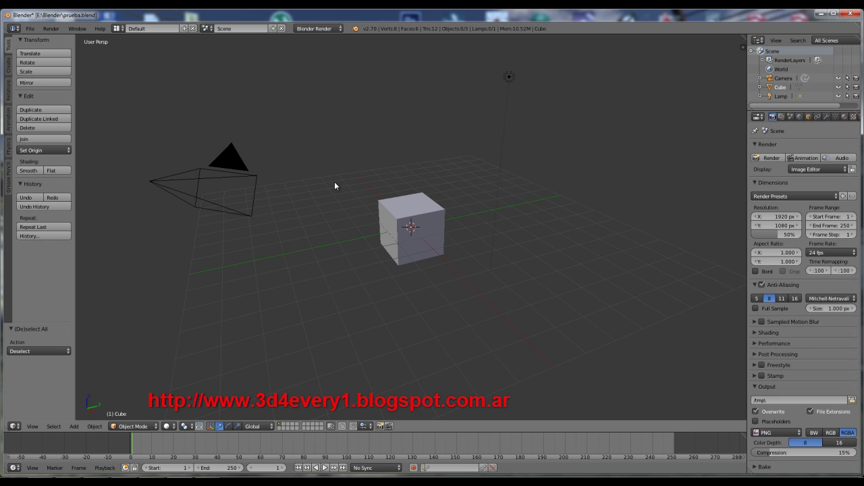